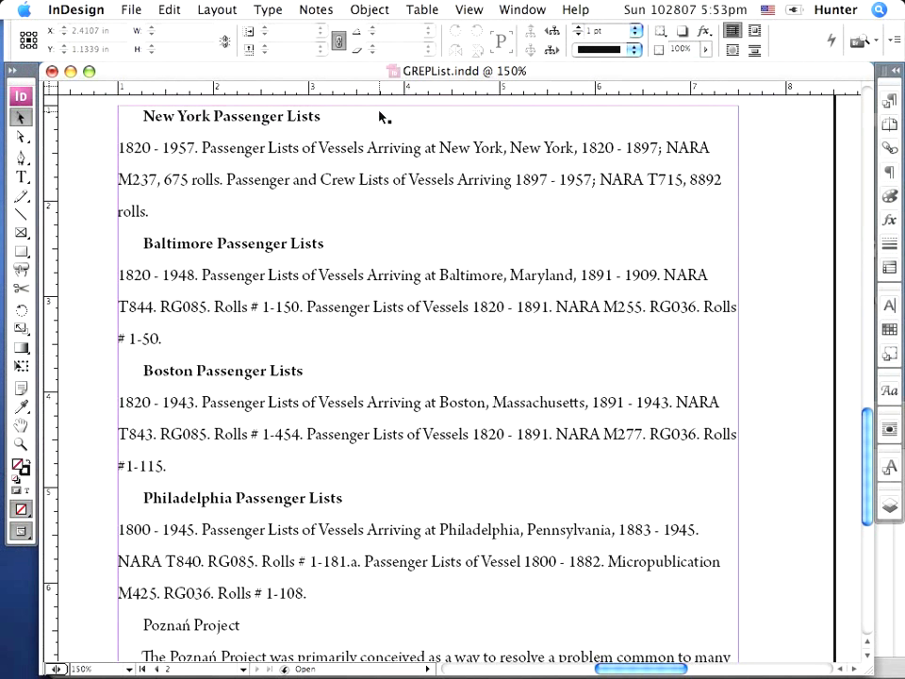
# - Open Find/Change and run a GREP search for a hyphen with a space on each side
pyautogui.press('super+f')
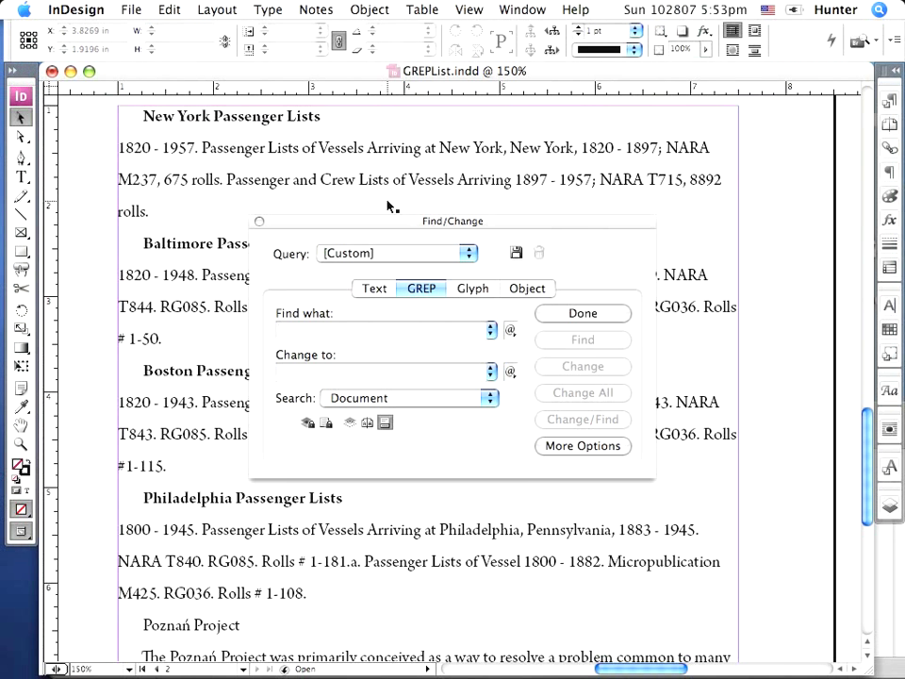
pyautogui.moveTo(390, 229); pyautogui.dragTo(594, 120)
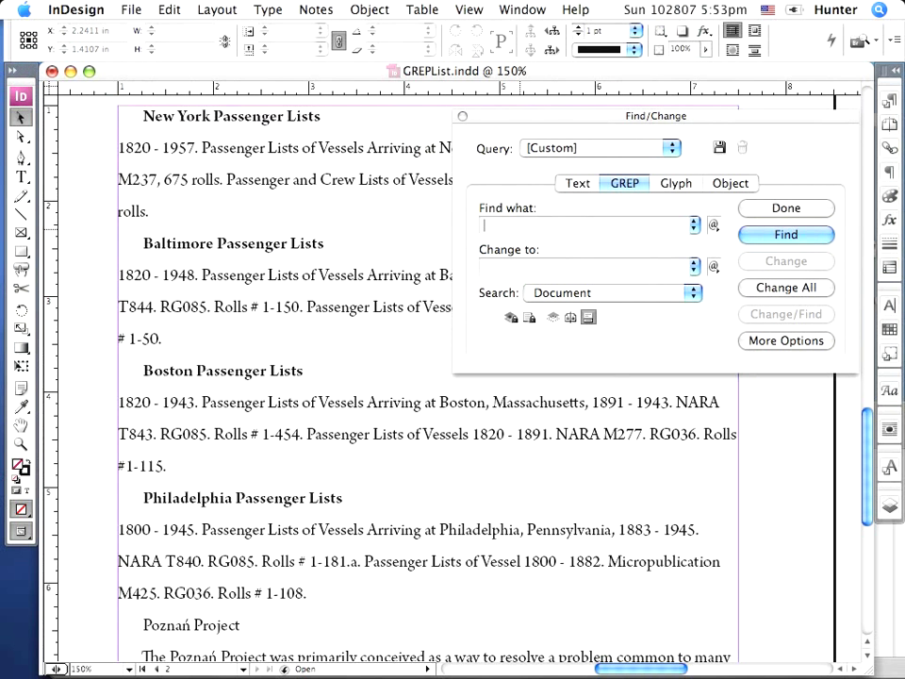
pyautogui.write('~')
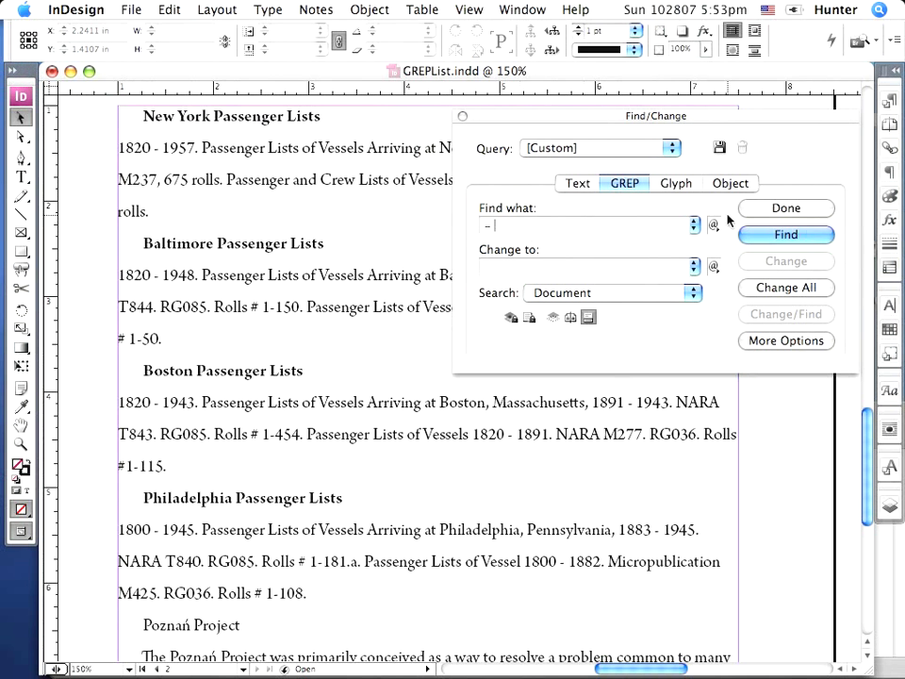
pyautogui.click(786, 235)
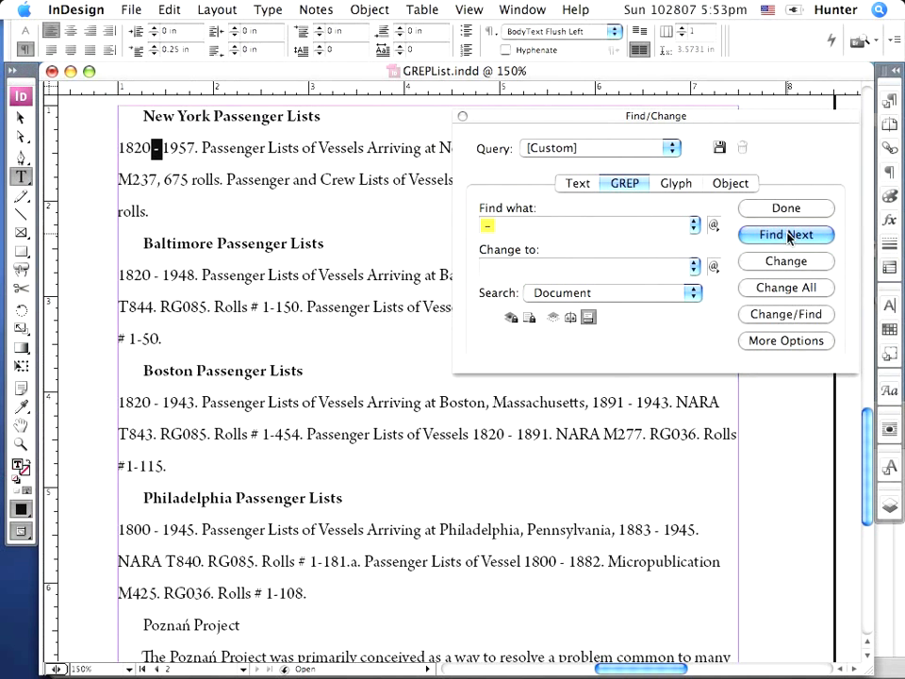
# - Go through the further matches of the spaced hyphen, up to the one in the Poznań Project paragraph
pyautogui.click(786, 235)
pyautogui.click(786, 235)
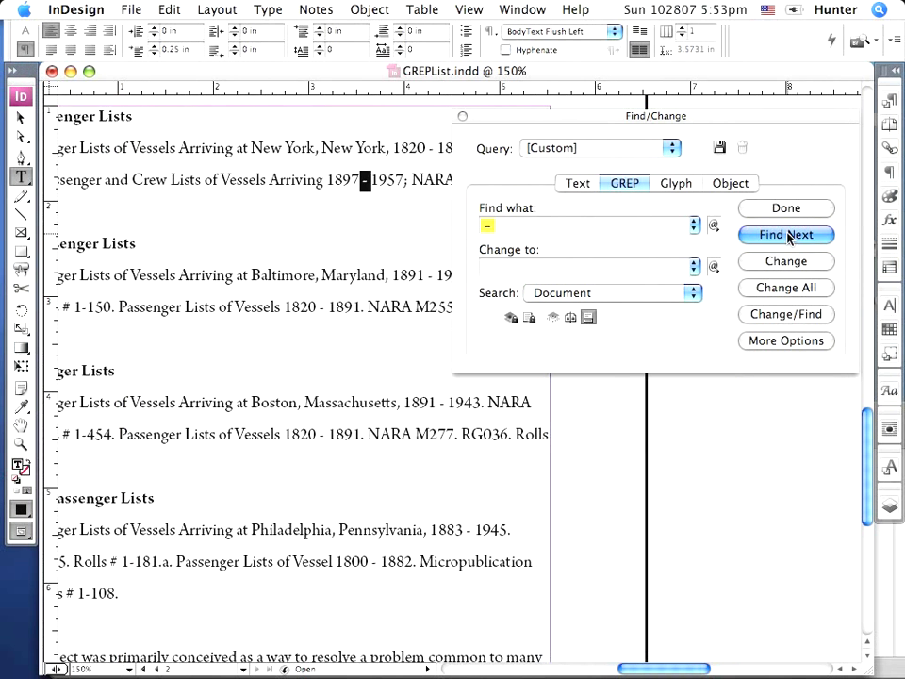
pyautogui.click(786, 235)
pyautogui.click(787, 235)
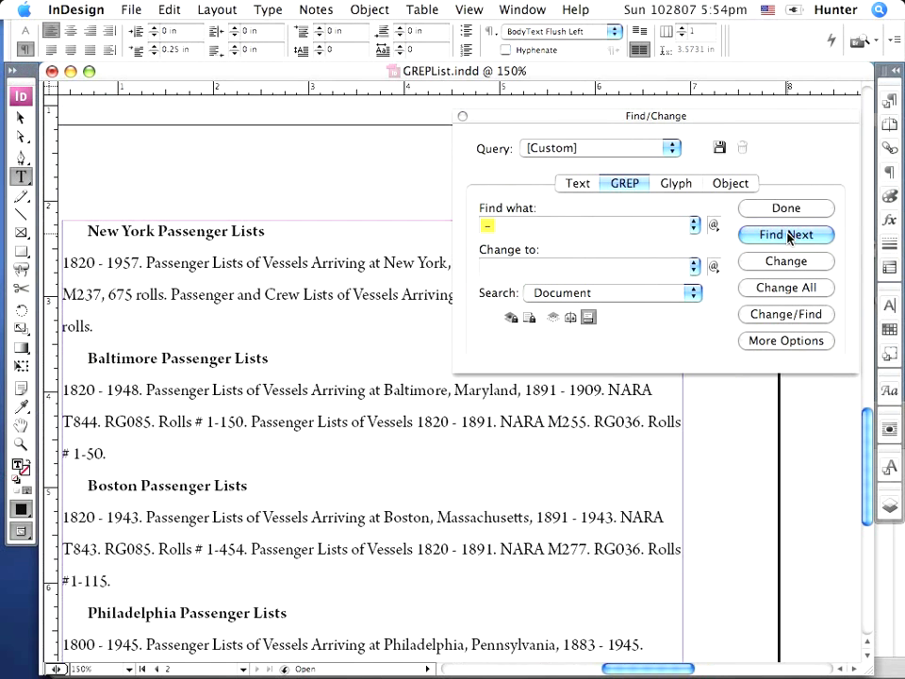
pyautogui.click(787, 234)
pyautogui.click(787, 235)
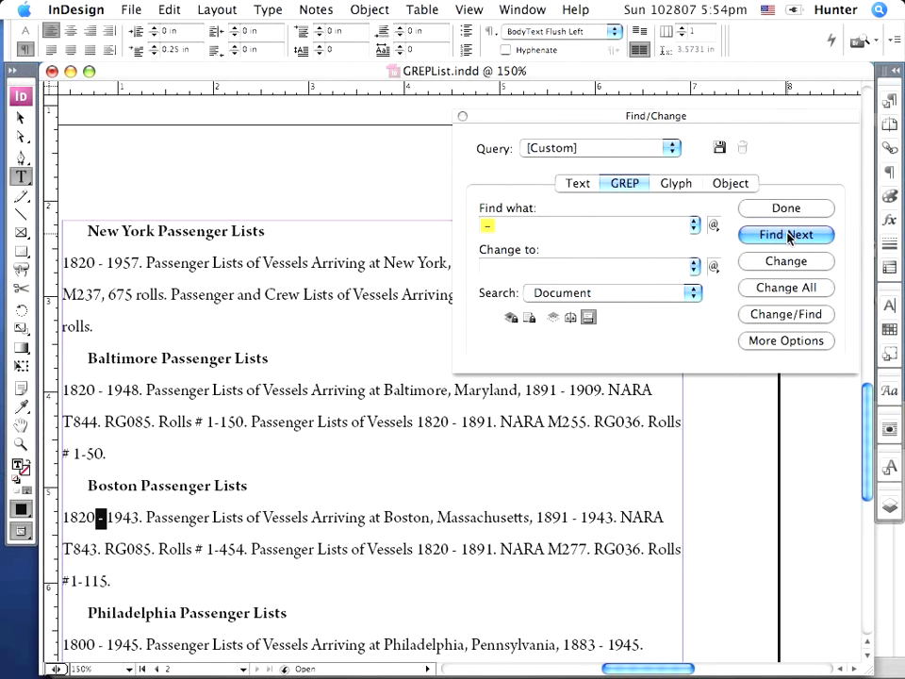
pyautogui.click(786, 234)
pyautogui.click(787, 234)
pyautogui.click(787, 235)
pyautogui.click(787, 235)
pyautogui.click(786, 235)
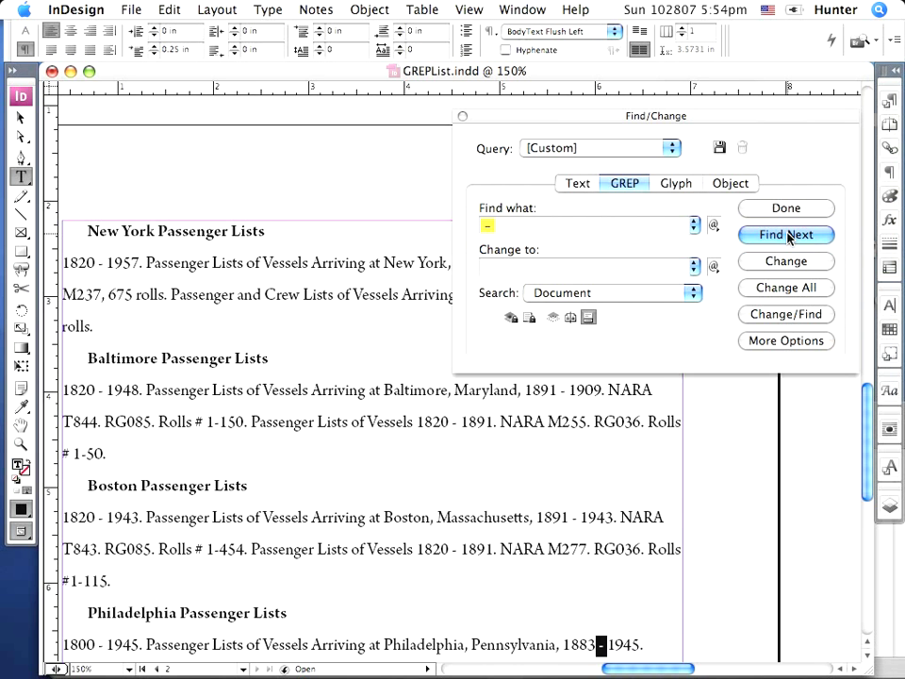
pyautogui.click(786, 235)
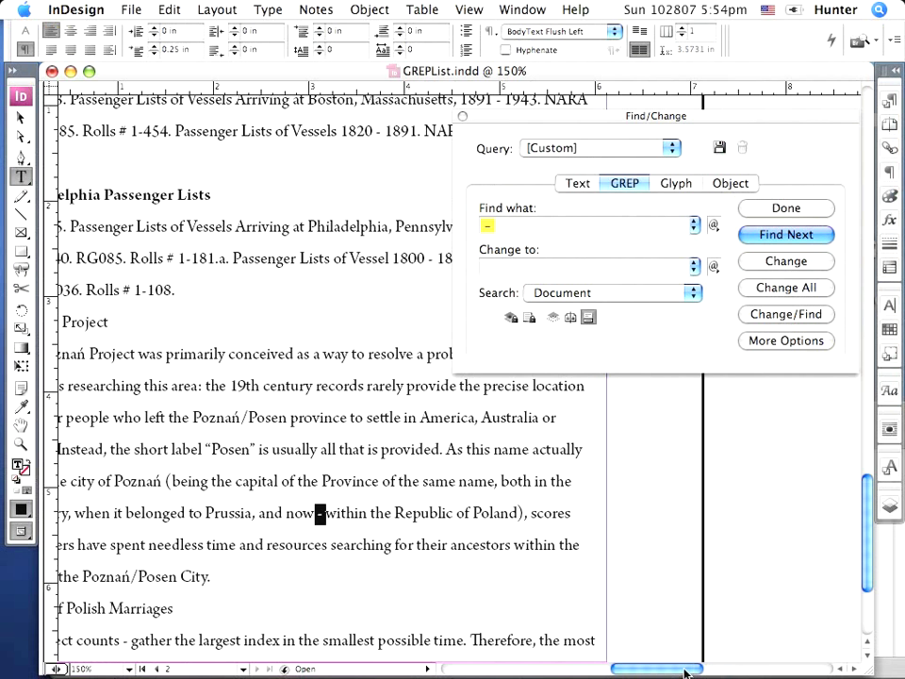
# - Place the text cursor before the first year range under New York Passenger Lists and clear the find pattern
pyautogui.moveTo(688, 673); pyautogui.dragTo(669, 672)
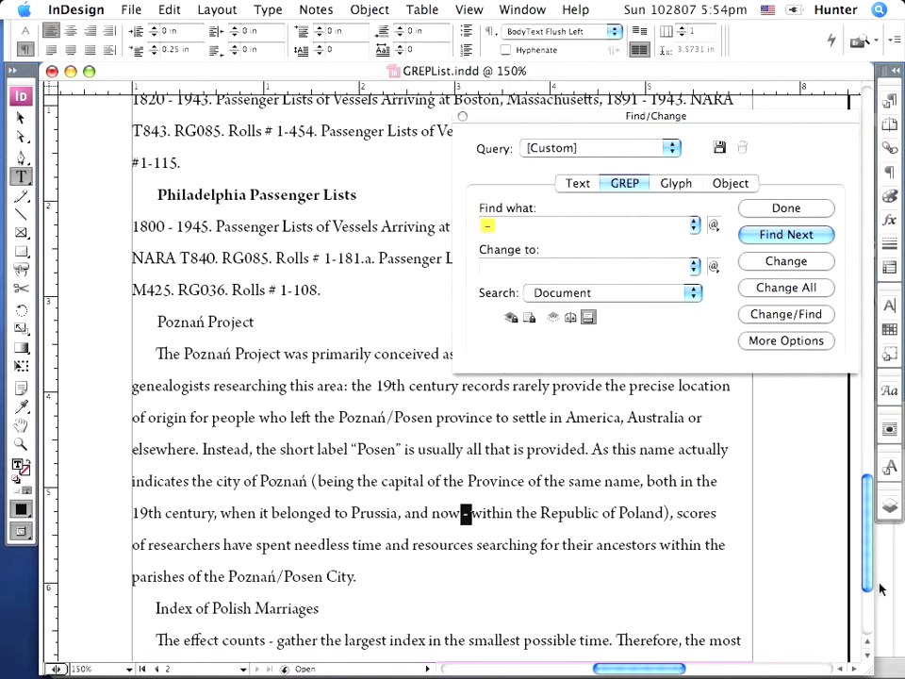
pyautogui.scroll(5, 872, 509)
pyautogui.scroll(8, 871, 509)
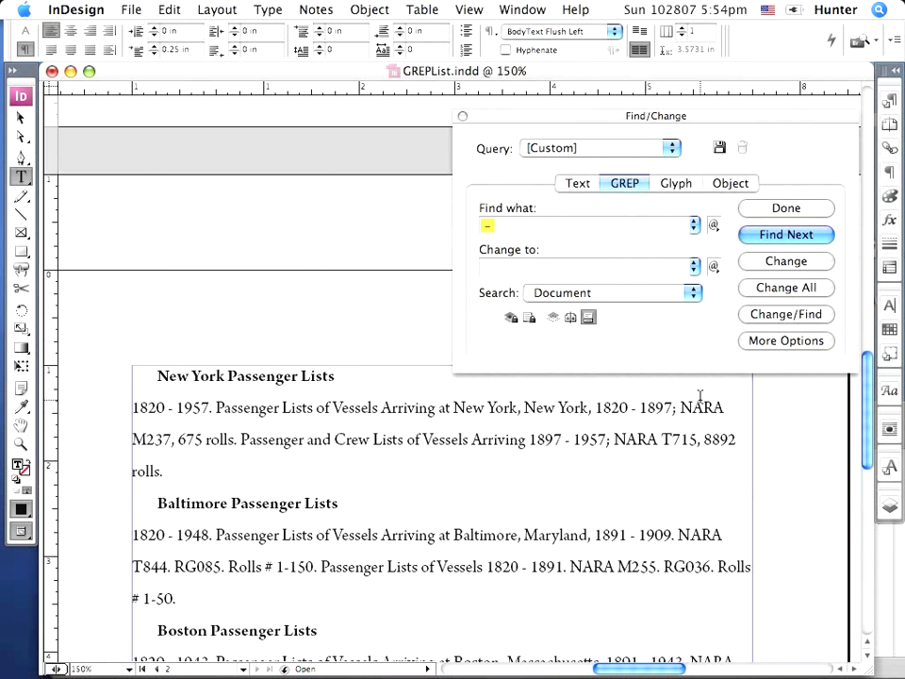
pyautogui.scroll(-5, 741, 472)
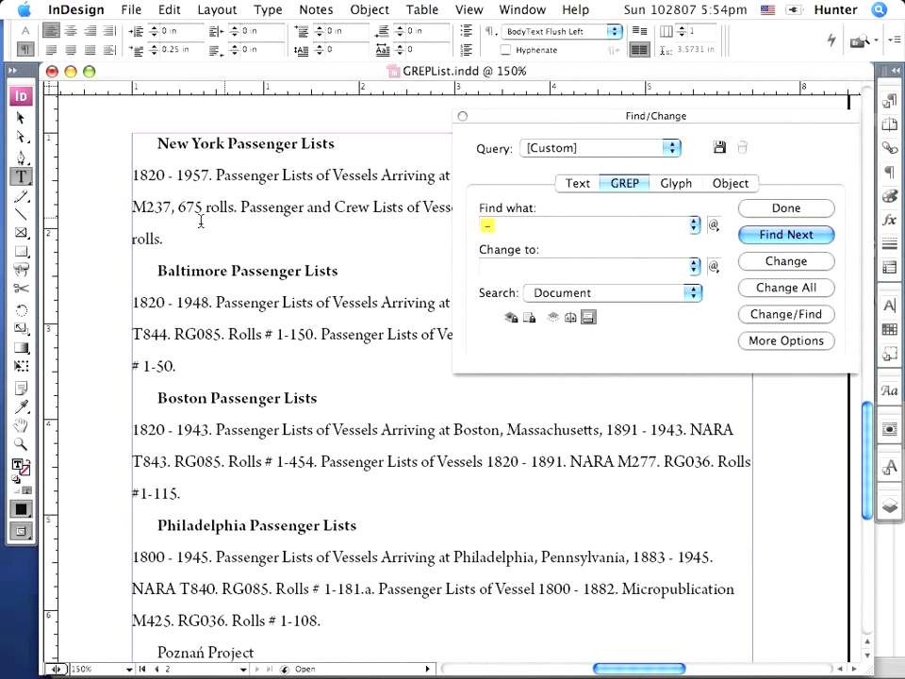
pyautogui.click(135, 175)
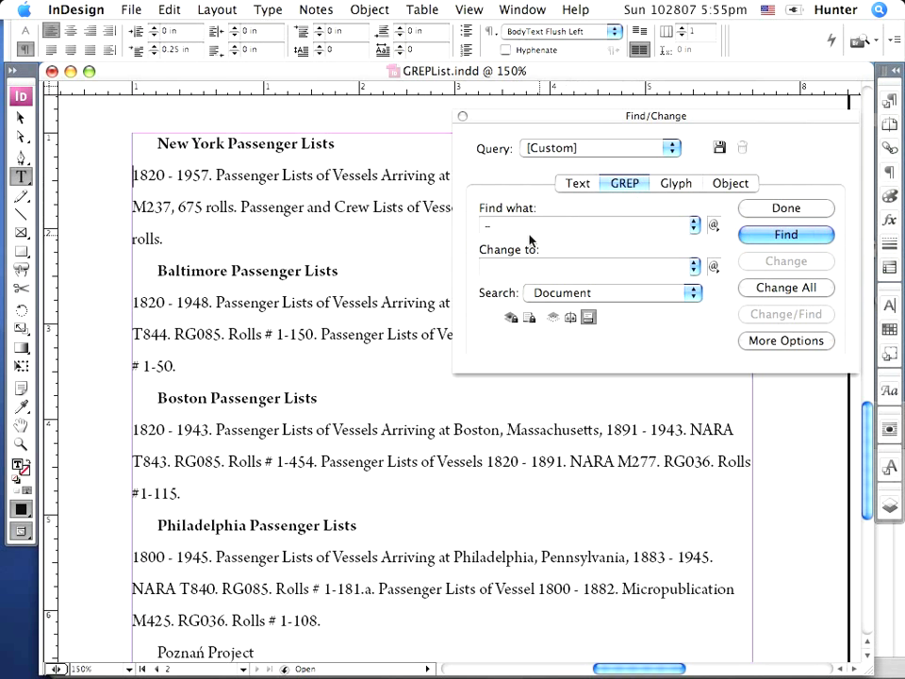
pyautogui.moveTo(522, 229); pyautogui.dragTo(452, 226)
pyautogui.press('BackSpace')
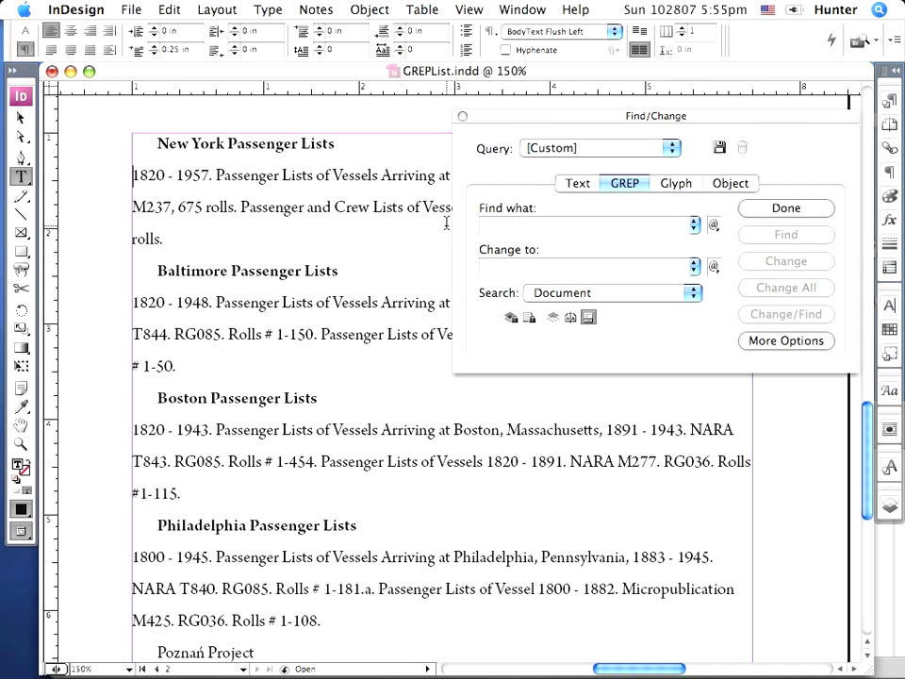
# - Insert the Any Digit wildcard twice into the GREP find pattern
pyautogui.click(714, 227)
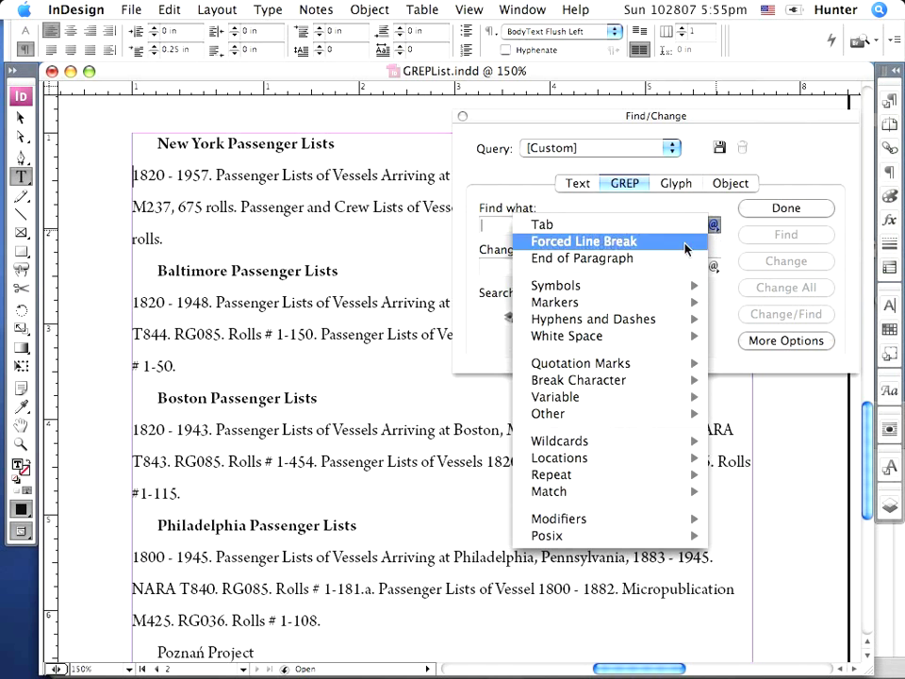
pyautogui.moveTo(673, 445)
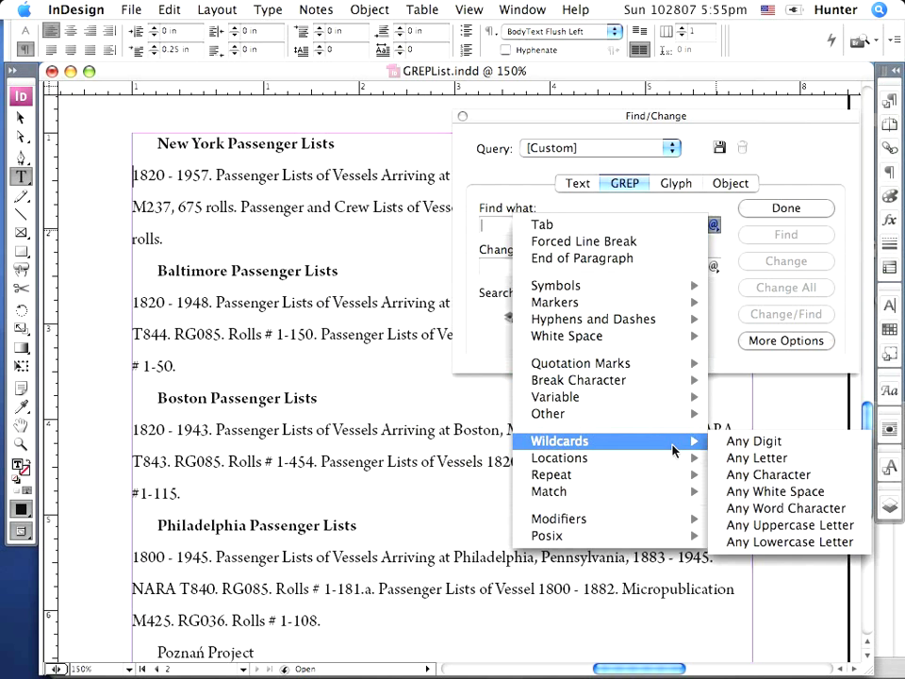
pyautogui.click(744, 440)
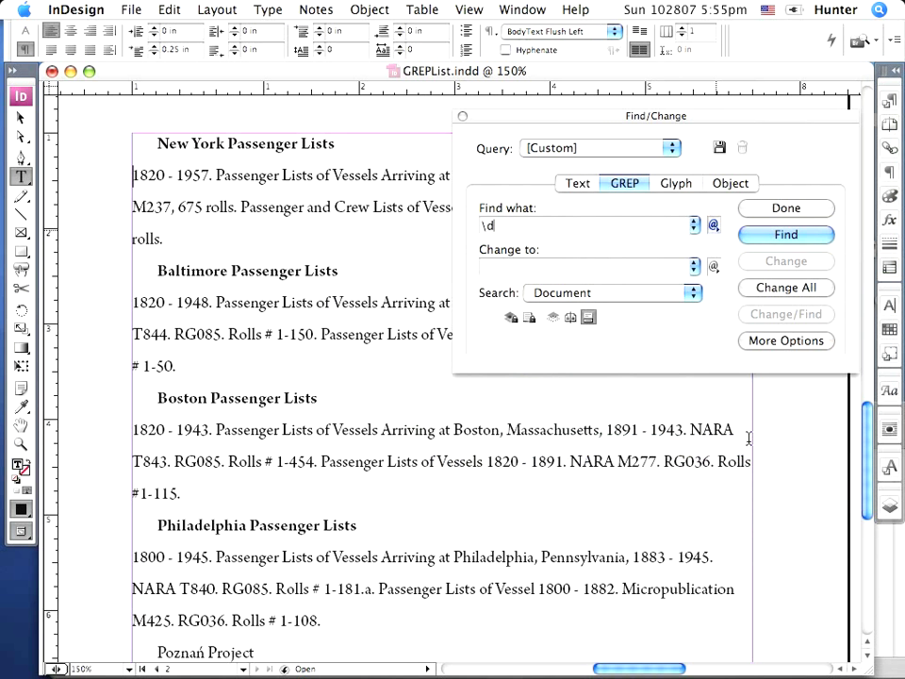
pyautogui.click(713, 226)
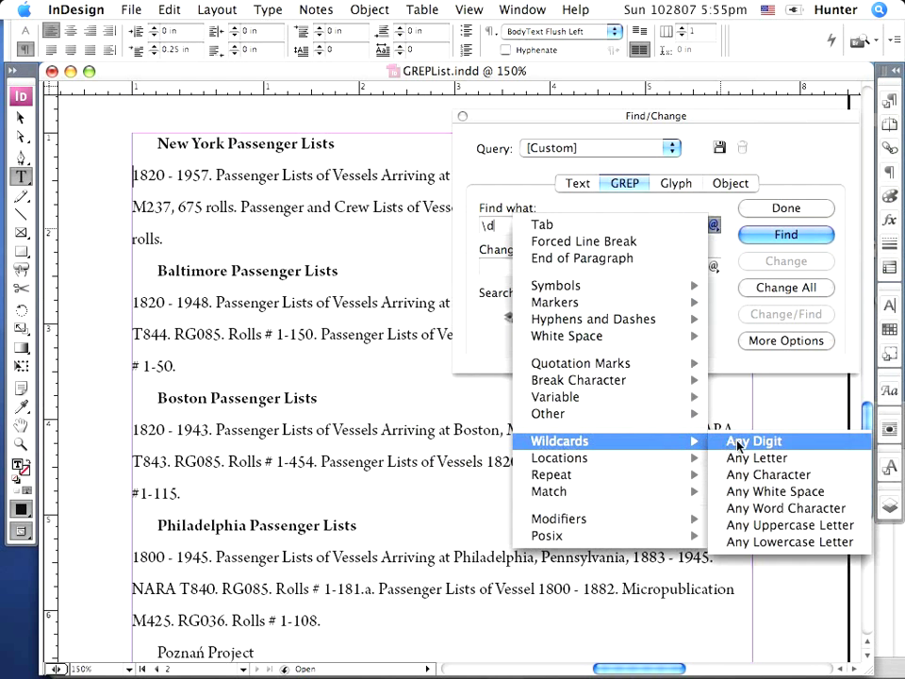
pyautogui.click(738, 444)
# - Complete the find pattern as \d\d\d\d - \d\d\d\d to match year ranges
pyautogui.moveTo(511, 228); pyautogui.dragTo(450, 225)
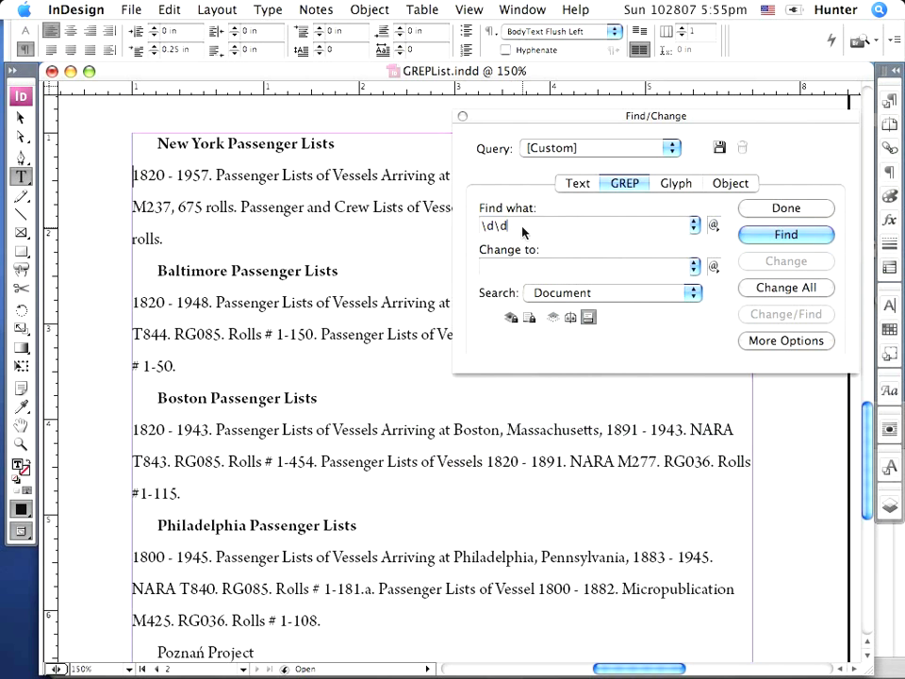
pyautogui.write('\\d\\d -')
pyautogui.doubleClick(466, 225)
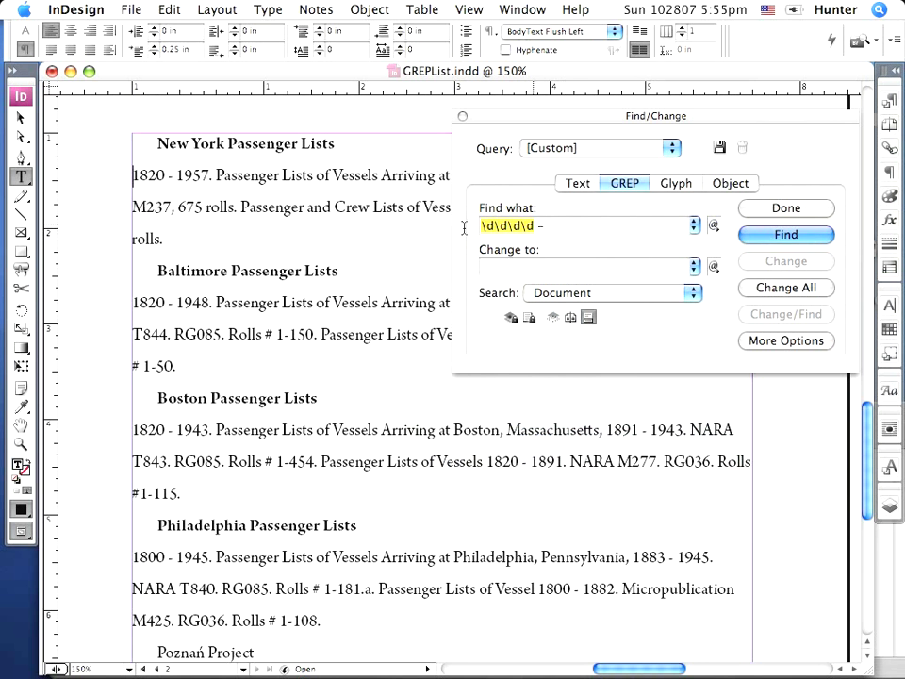
pyautogui.click(557, 226)
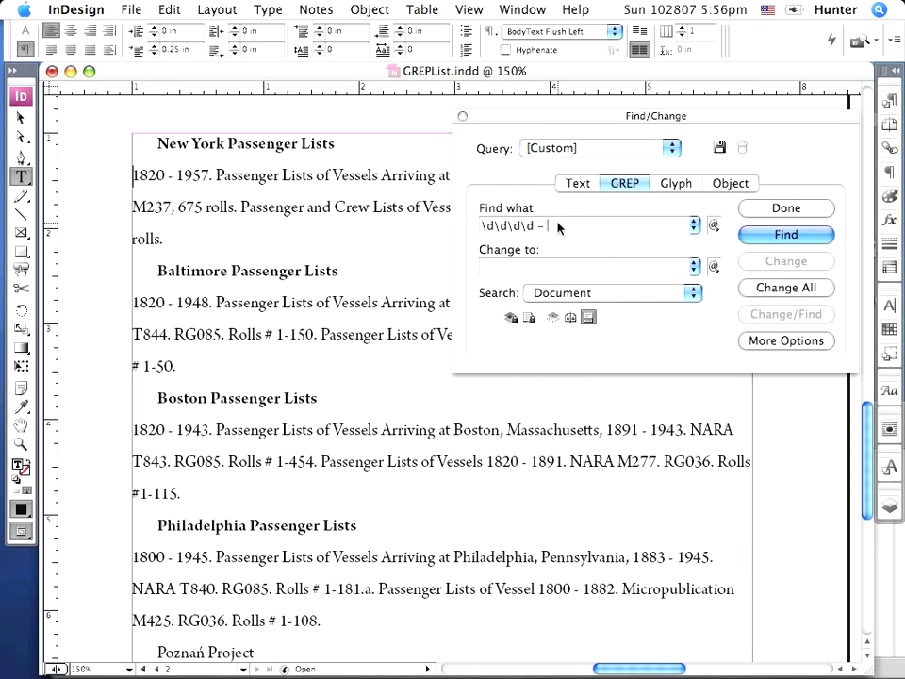
pyautogui.write('- \\d\\d\\d\\d')
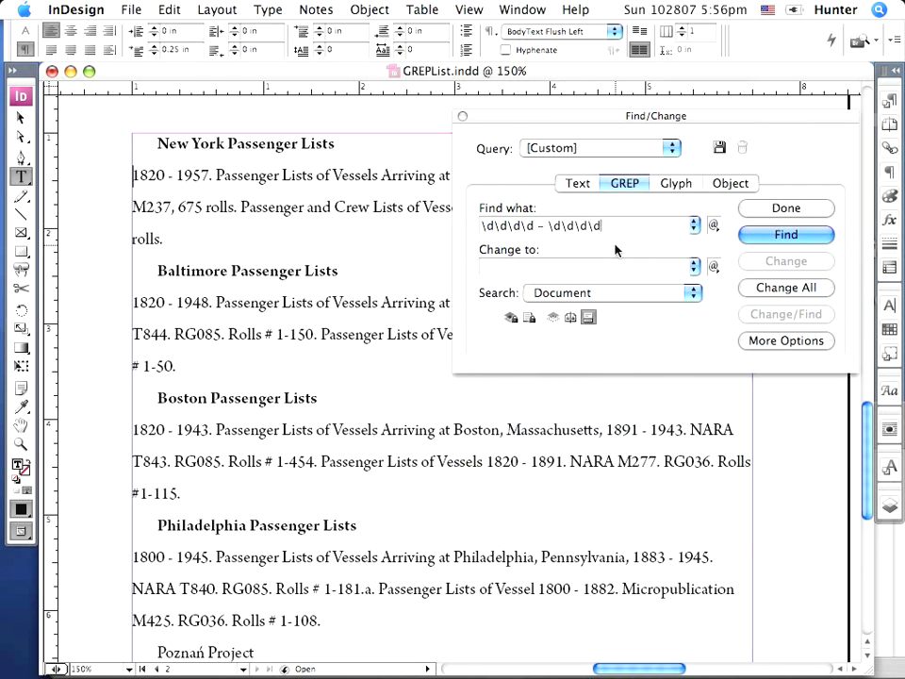
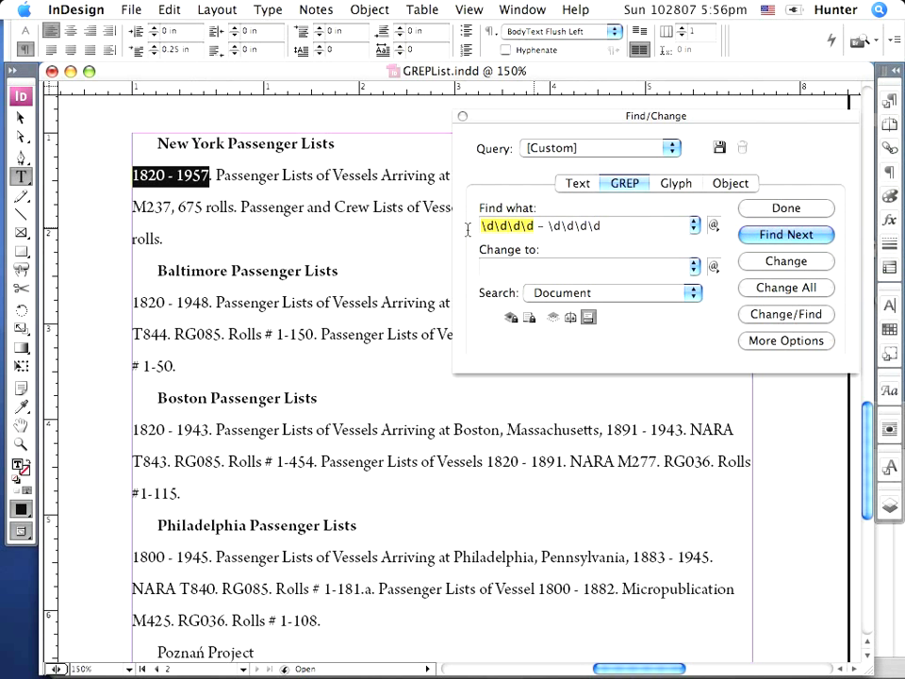
# - Replace the first \d\d\d\d in the find pattern with the grouped expression (\d{4})
pyautogui.write('(')
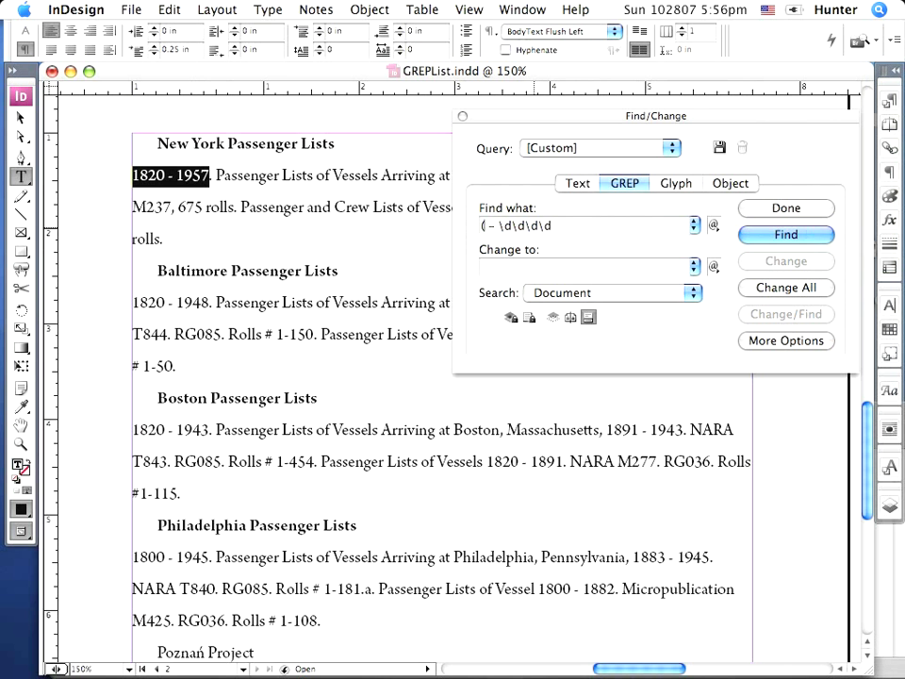
pyautogui.write('\\')
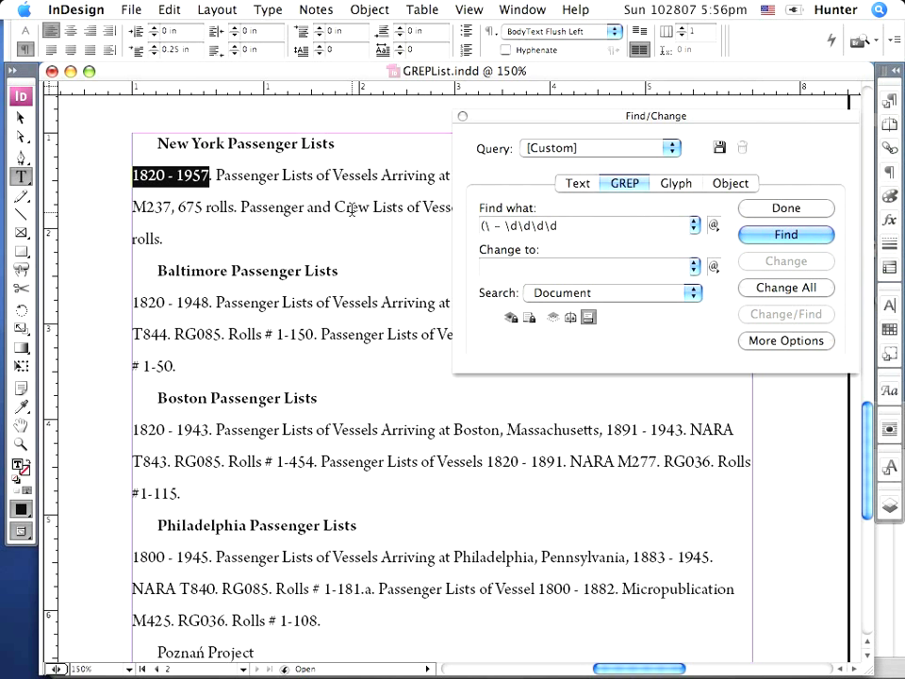
pyautogui.write('D')
pyautogui.press('BackSpace')
pyautogui.write('d')
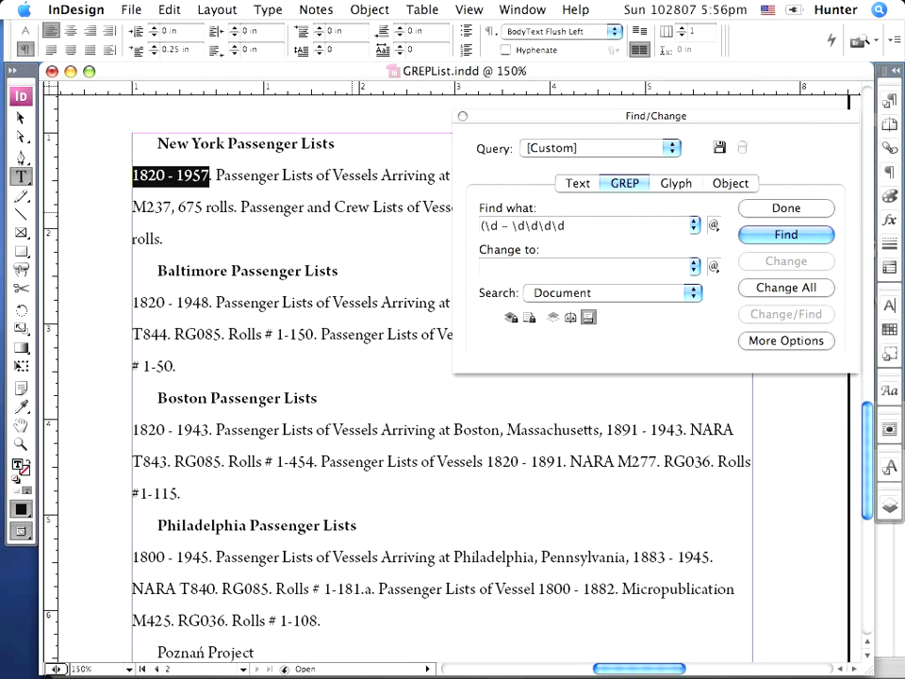
pyautogui.write('{4})')
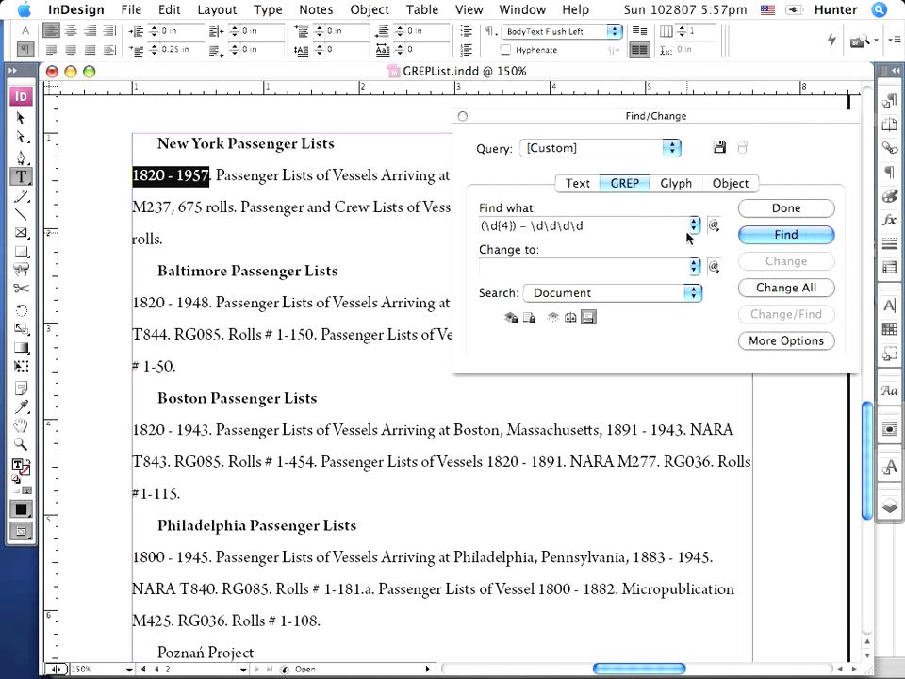
# - Test the revised find pattern by searching for successive year ranges under New York Passenger Lists
pyautogui.click(763, 238)
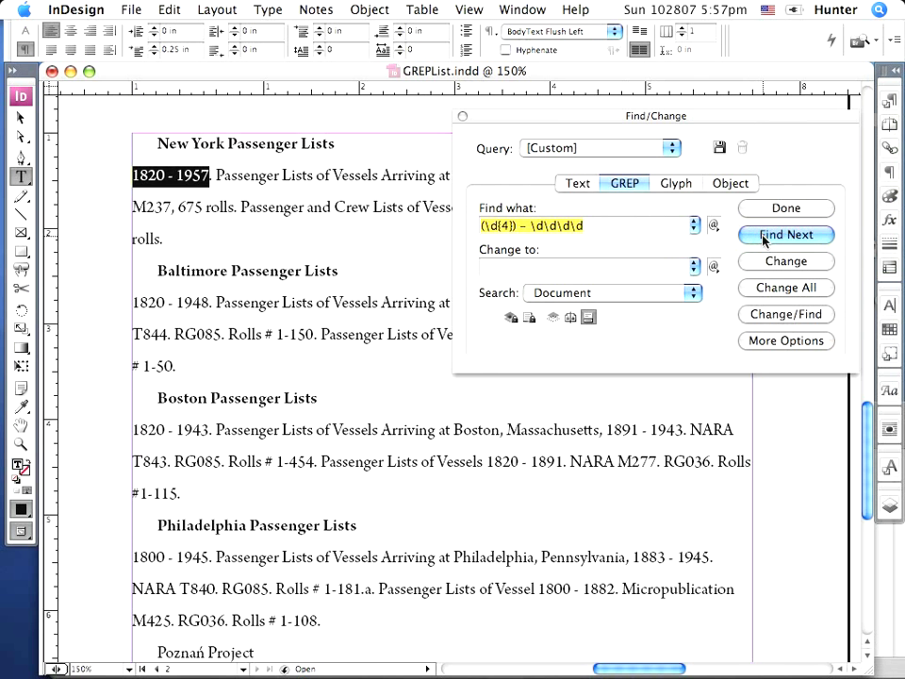
pyautogui.click(764, 236)
pyautogui.click(763, 237)
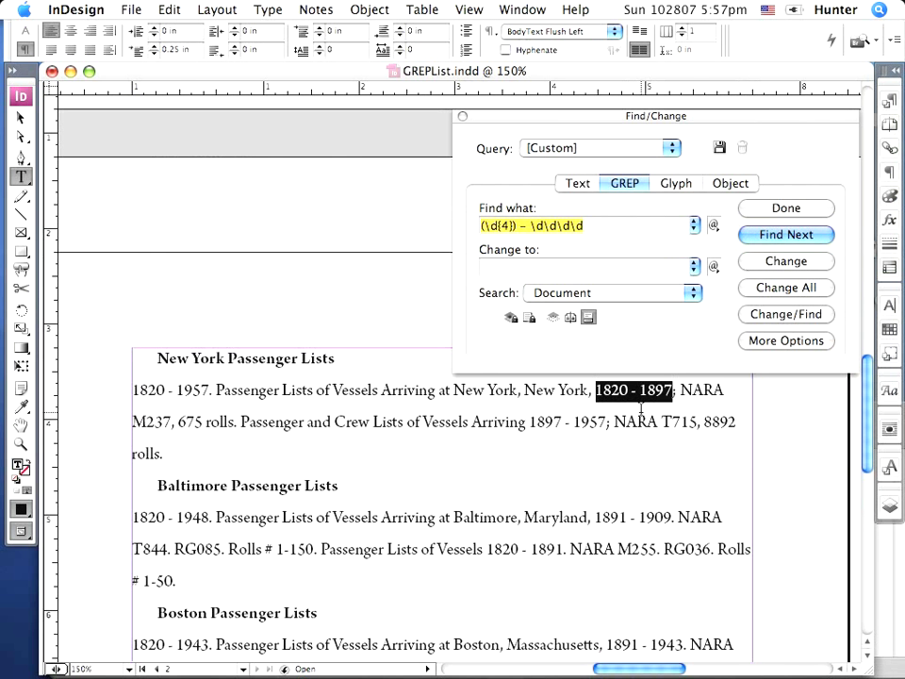
# - Replace the second \d\d\d\d so that the find pattern reads (\d{4}) - (\d{4})
pyautogui.click(532, 228)
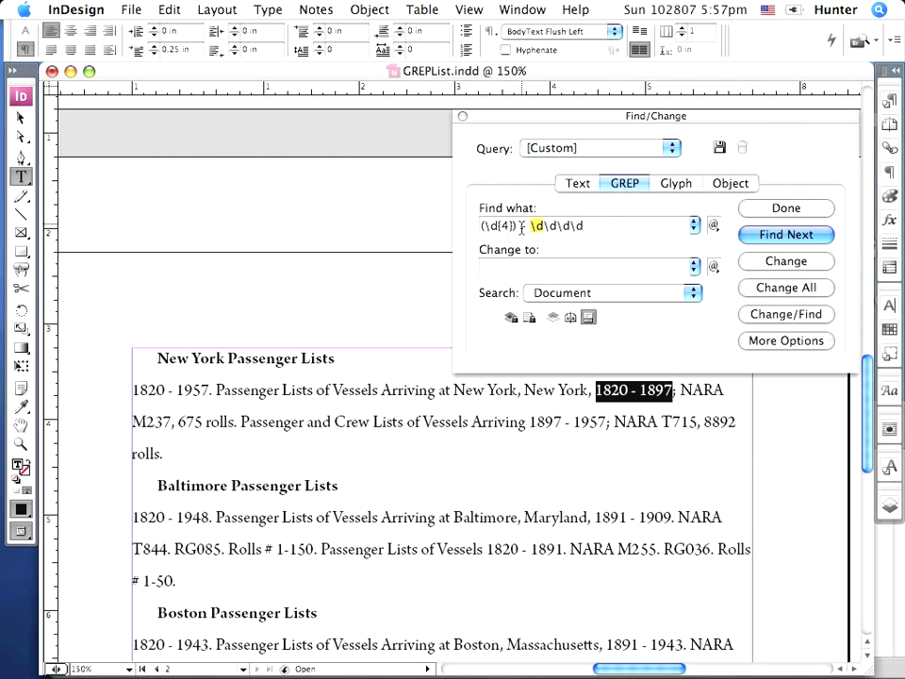
pyautogui.write('-')
pyautogui.click(480, 226)
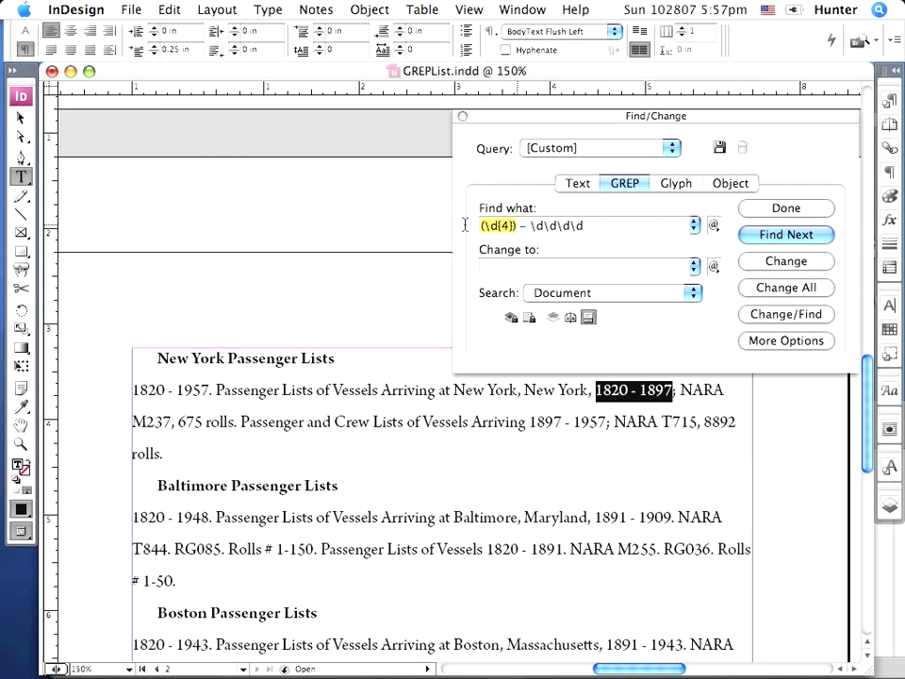
pyautogui.click(562, 231)
pyautogui.write('(\\d{4})')
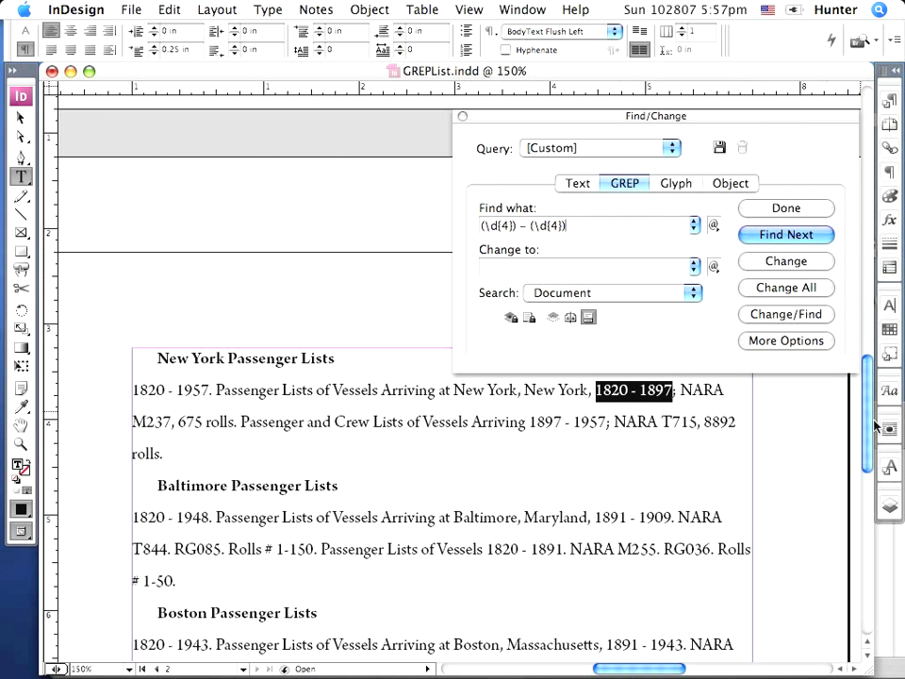
# - Build the replacement expression $1-$2 from the Found 1 and Found 2 references joined by an unspaced hyphen
pyautogui.moveTo(870, 415); pyautogui.dragTo(873, 463)
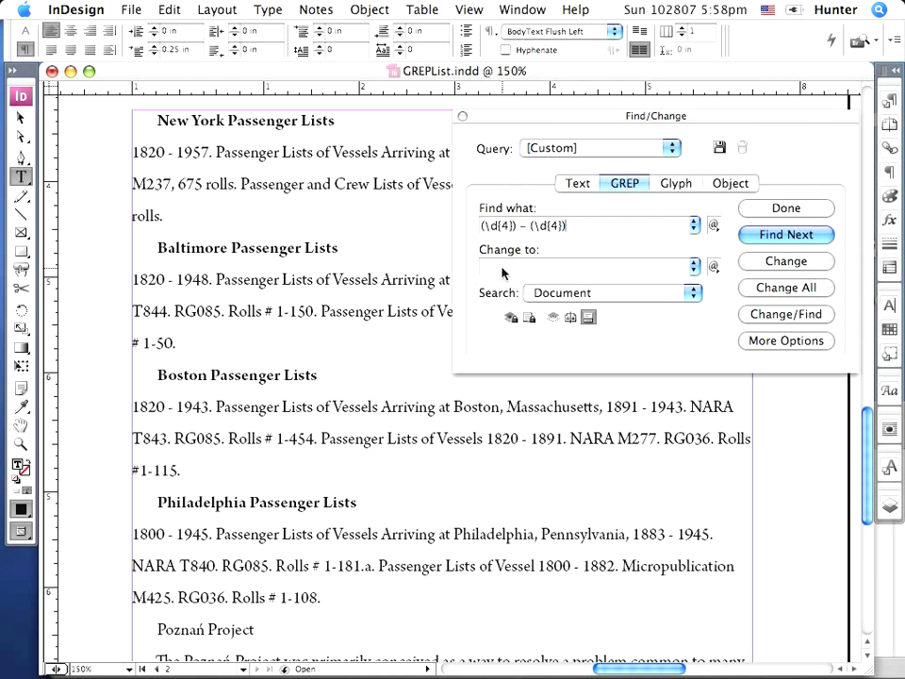
pyautogui.click(716, 269)
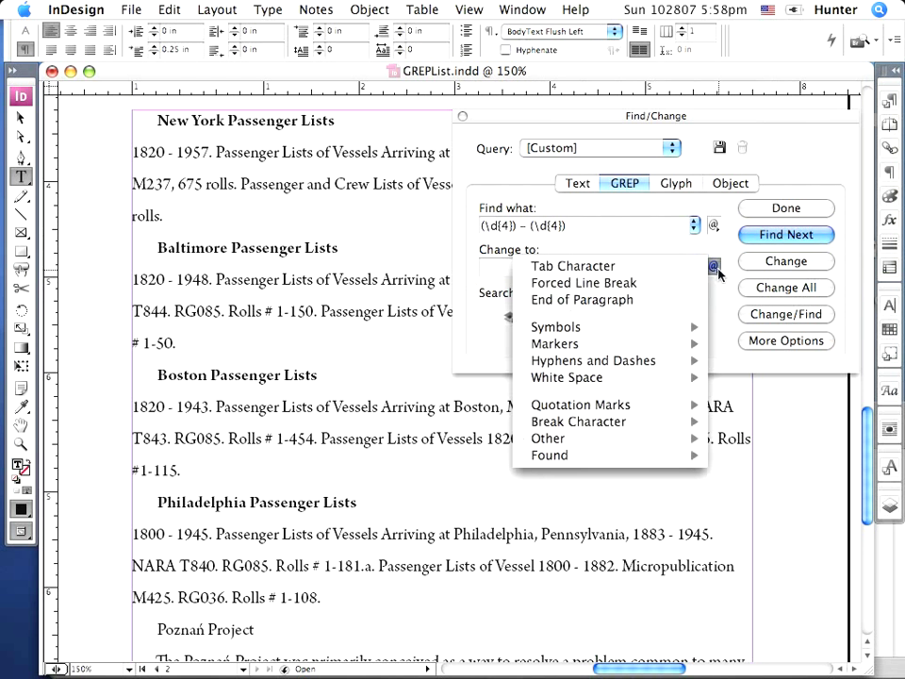
pyautogui.moveTo(647, 457)
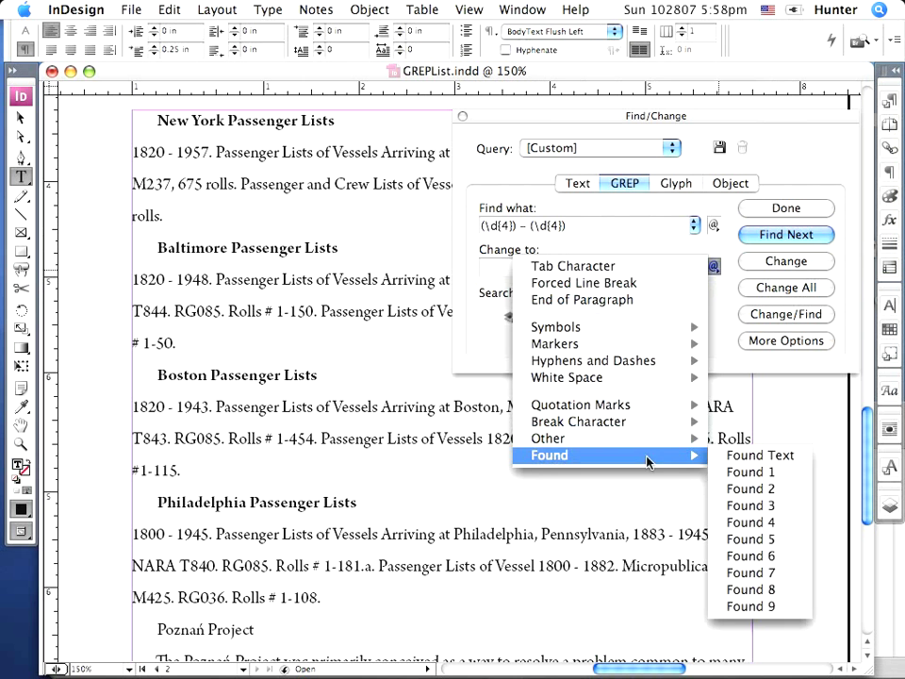
pyautogui.click(732, 471)
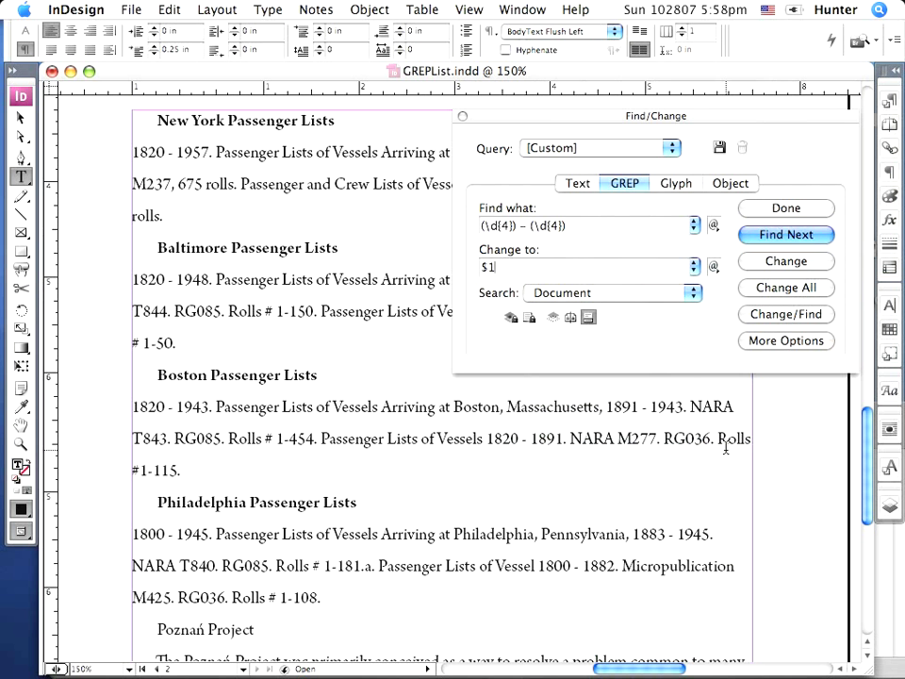
pyautogui.write('-')
pyautogui.click(713, 267)
pyautogui.moveTo(663, 456)
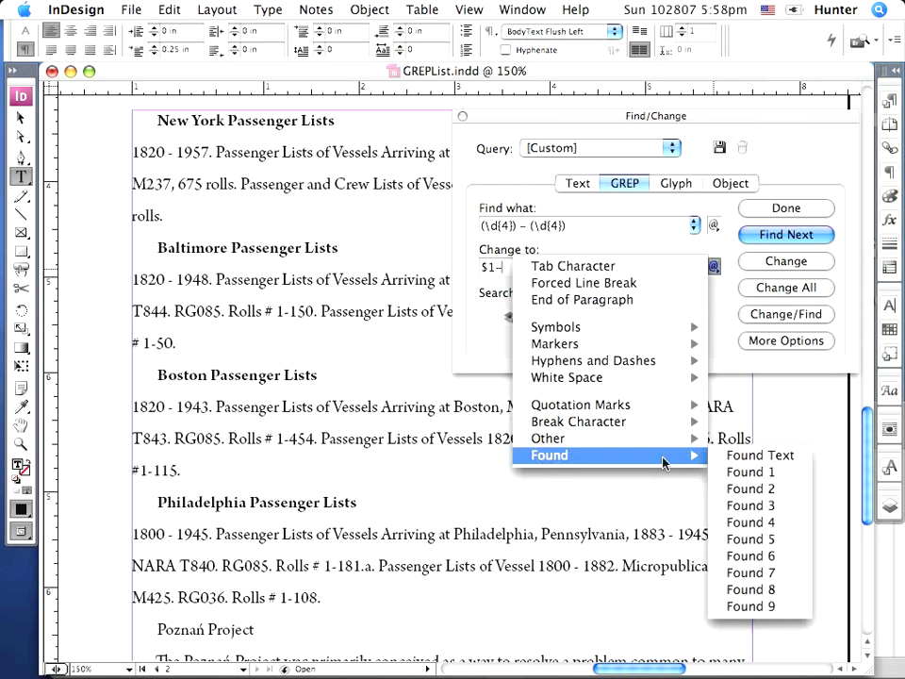
pyautogui.click(728, 489)
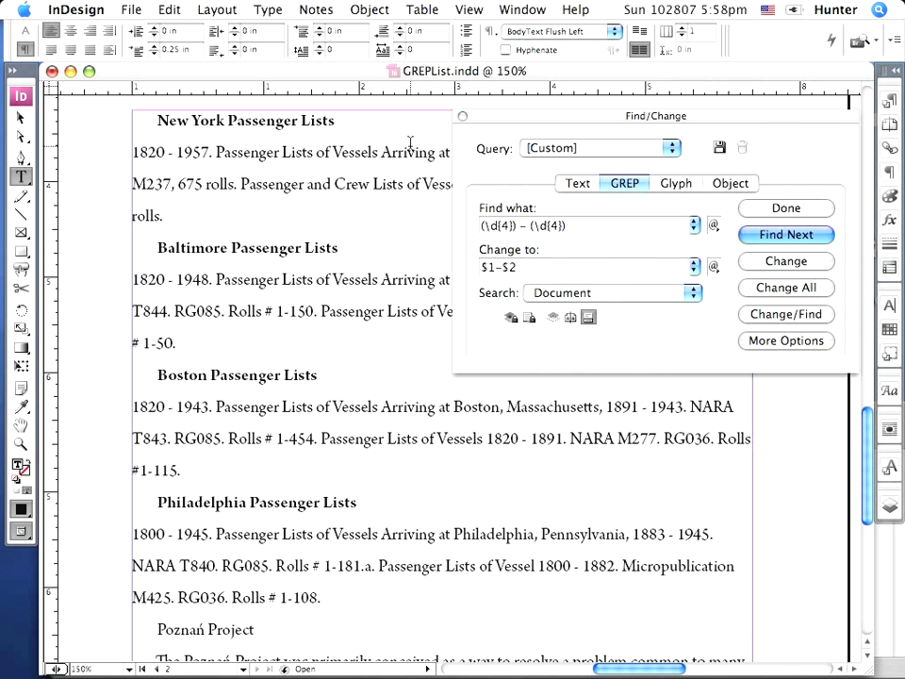
# - Replace the first two year ranges under New York Passenger Lists one at a time, and replace all remaining matches in the document
pyautogui.click(133, 152)
pyautogui.click(817, 236)
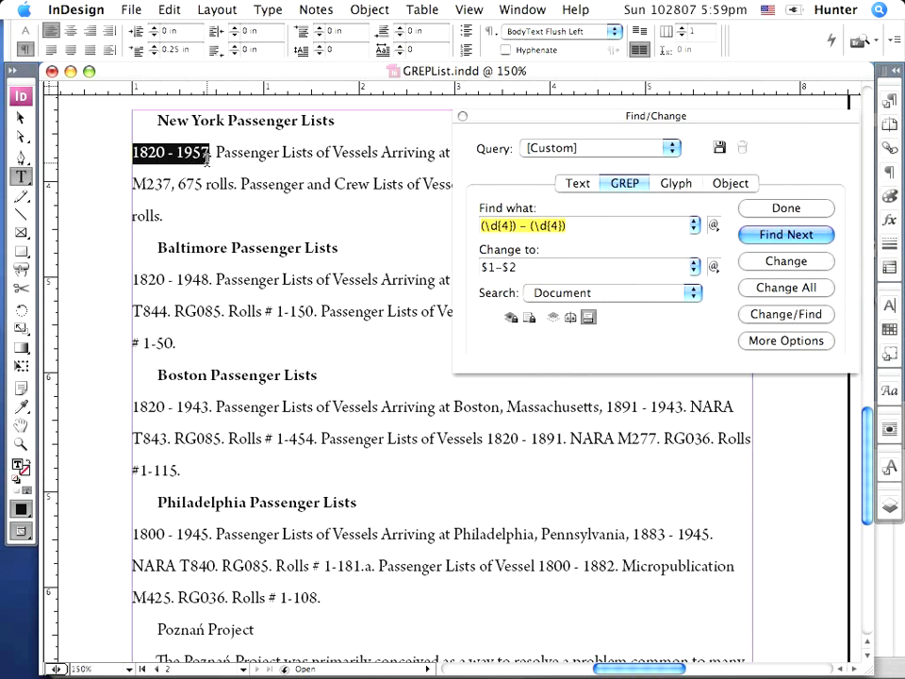
pyautogui.click(774, 263)
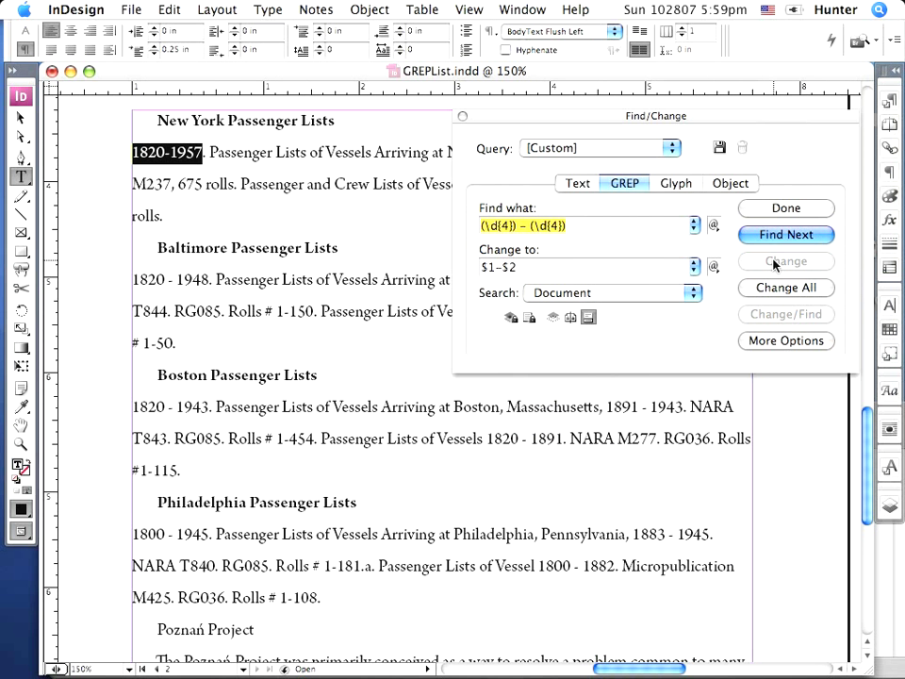
pyautogui.click(779, 235)
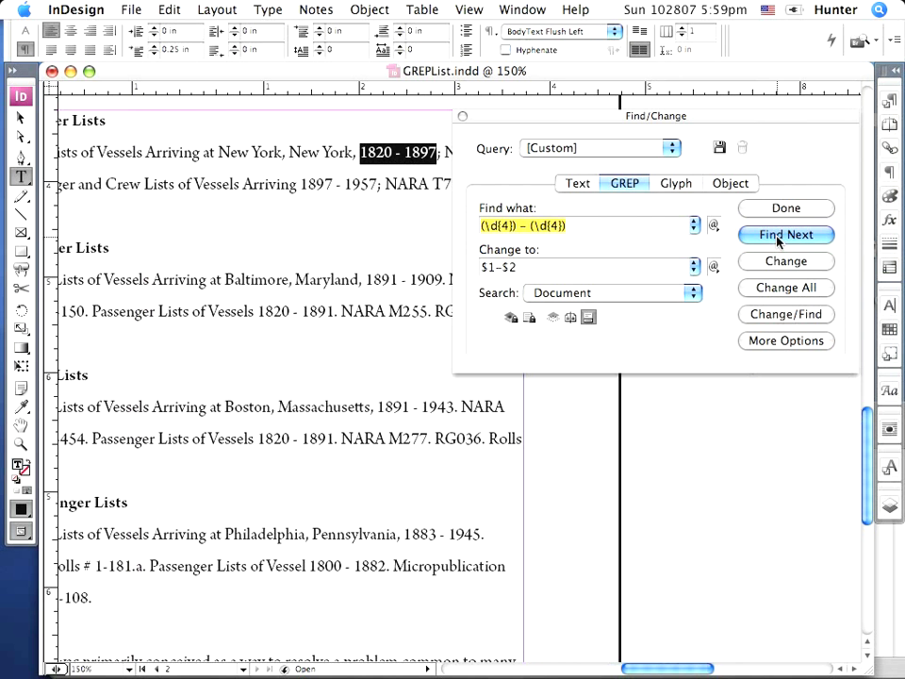
pyautogui.click(785, 263)
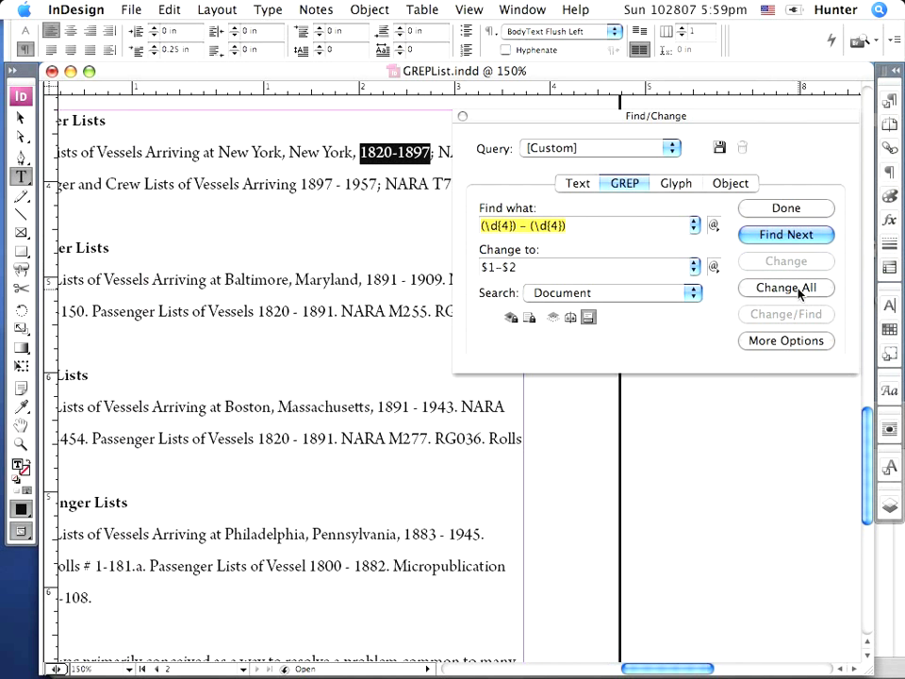
pyautogui.click(799, 289)
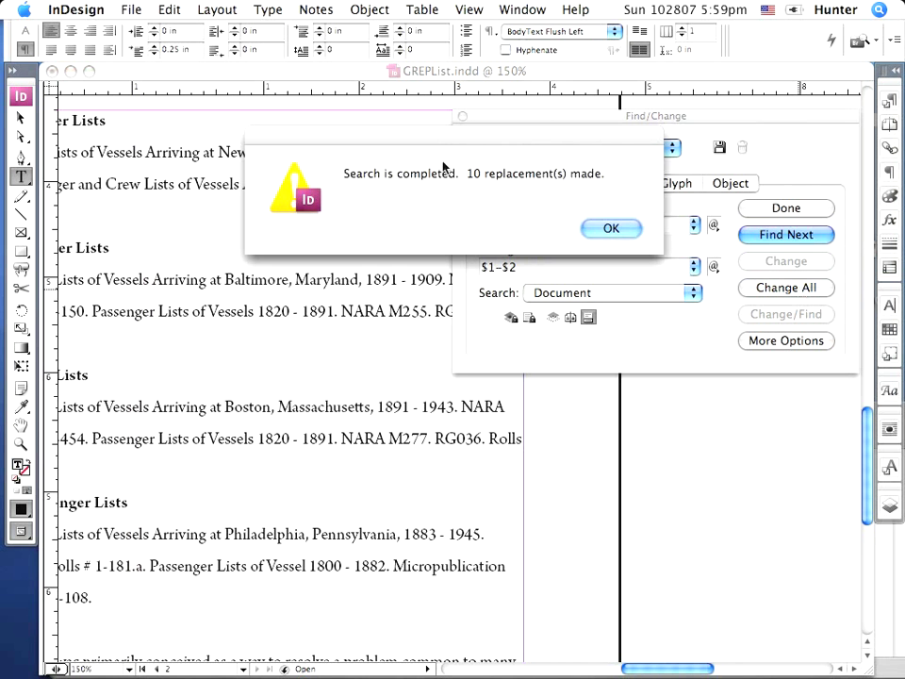
pyautogui.click(613, 229)
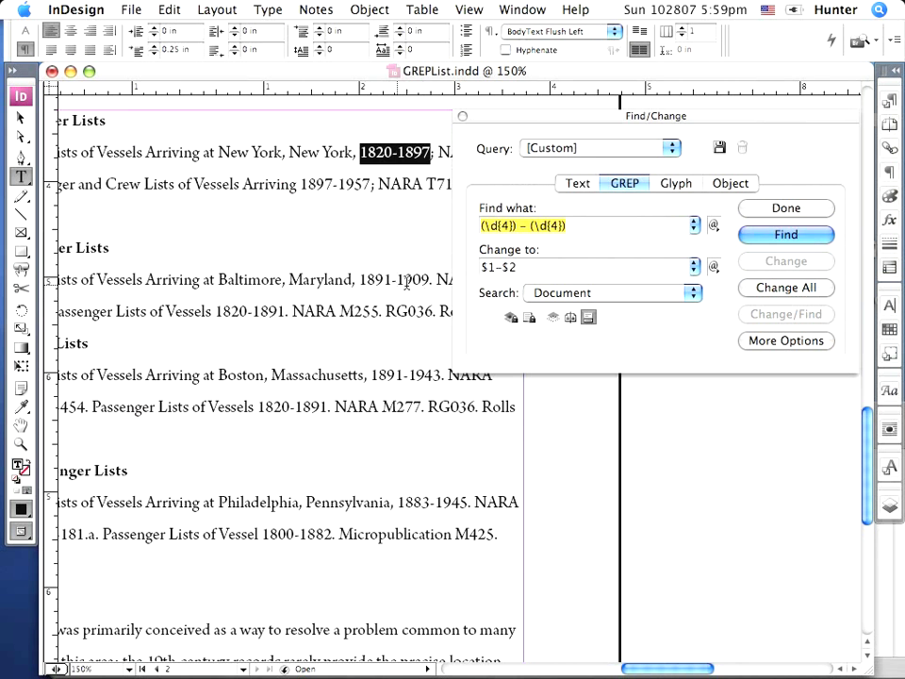
# - Check the hyphens in the year ranges and the surrounding text of the Baltimore, Boston and Philadelphia passenger lists
pyautogui.moveTo(430, 279); pyautogui.dragTo(358, 279)
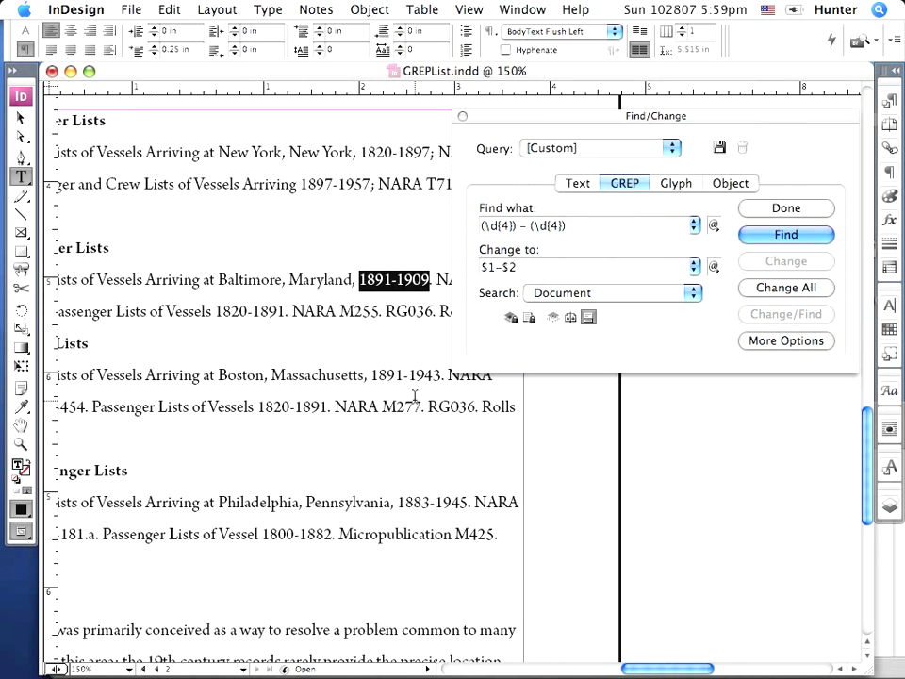
pyautogui.moveTo(404, 377); pyautogui.dragTo(369, 375)
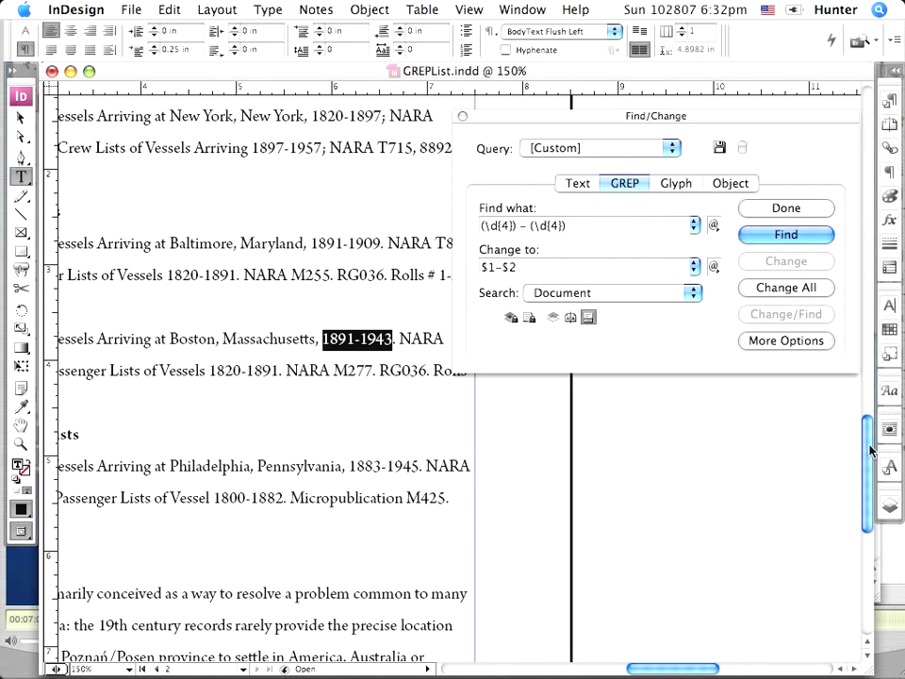
pyautogui.moveTo(872, 449); pyautogui.dragTo(872, 522)
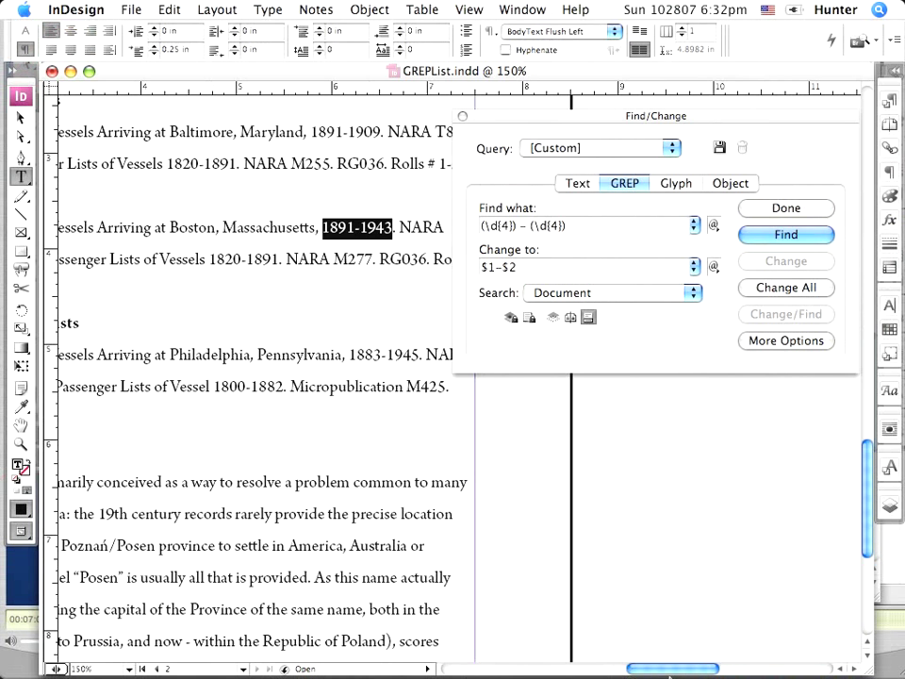
pyautogui.moveTo(688, 674); pyautogui.dragTo(665, 671)
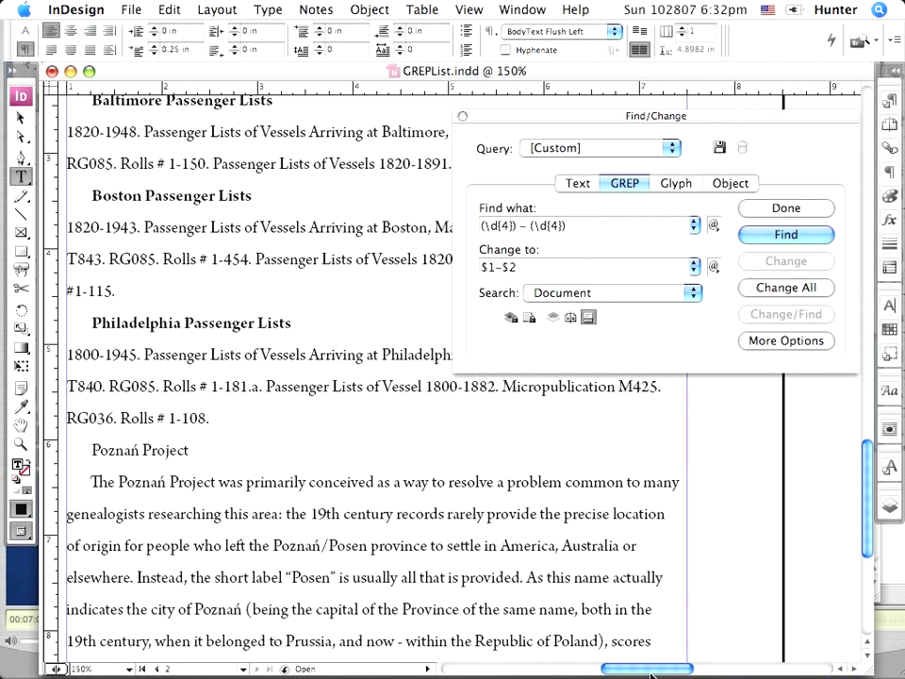
pyautogui.moveTo(650, 672); pyautogui.dragTo(645, 672)
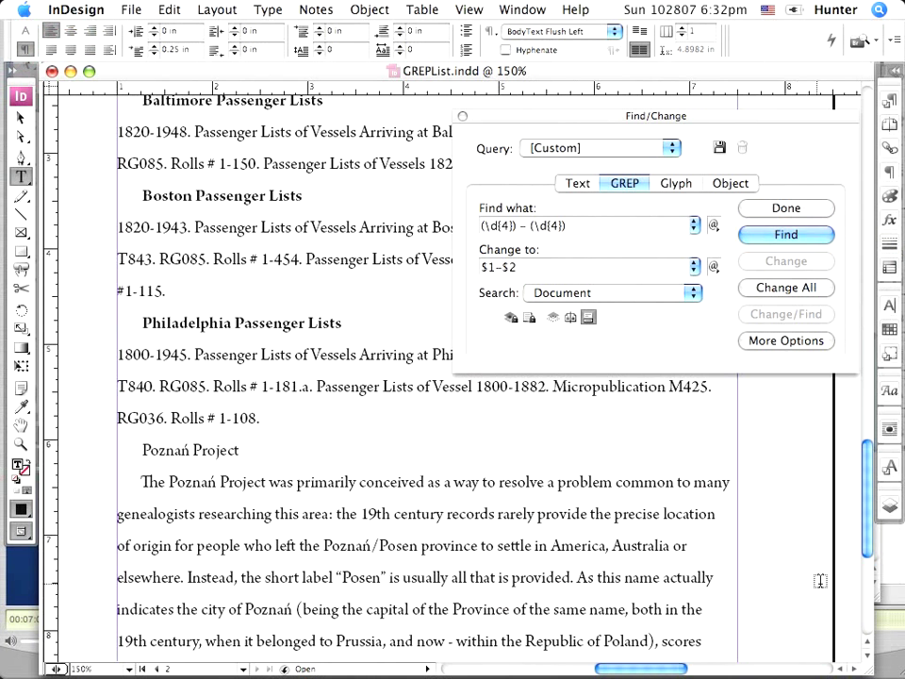
pyautogui.moveTo(868, 526); pyautogui.dragTo(868, 508)
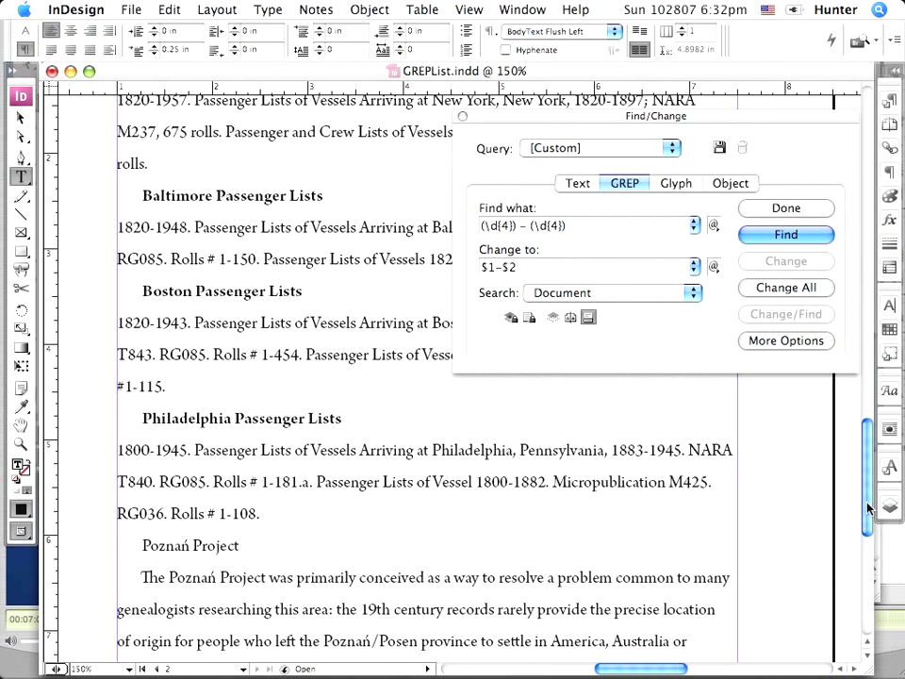